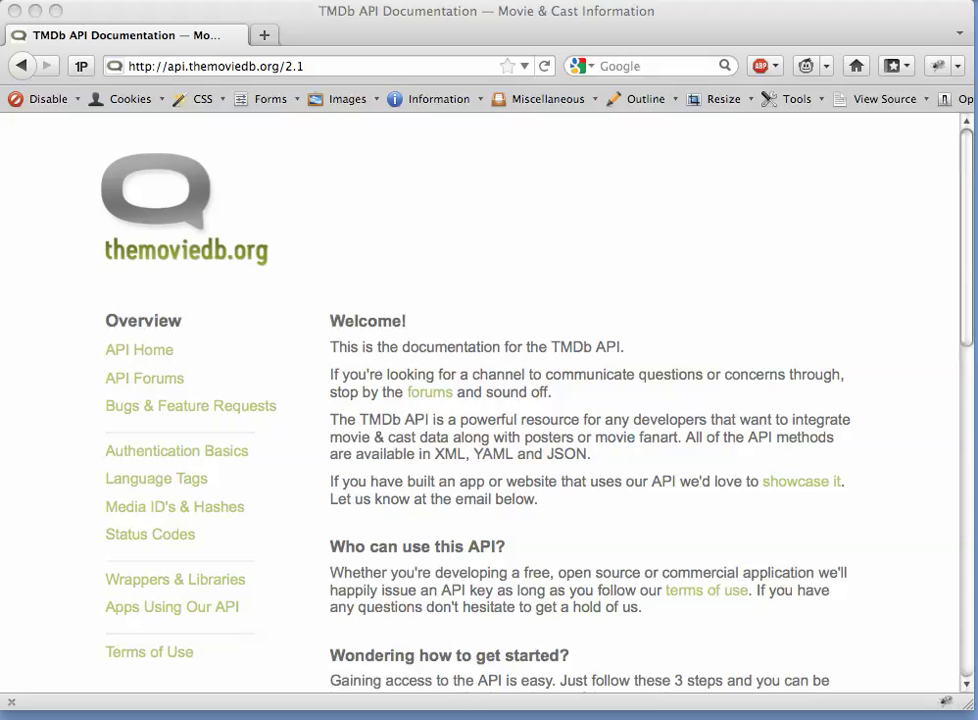
- Scroll the TMDb API 2.1 documentation page down to its API Methods list
click(395, 28)
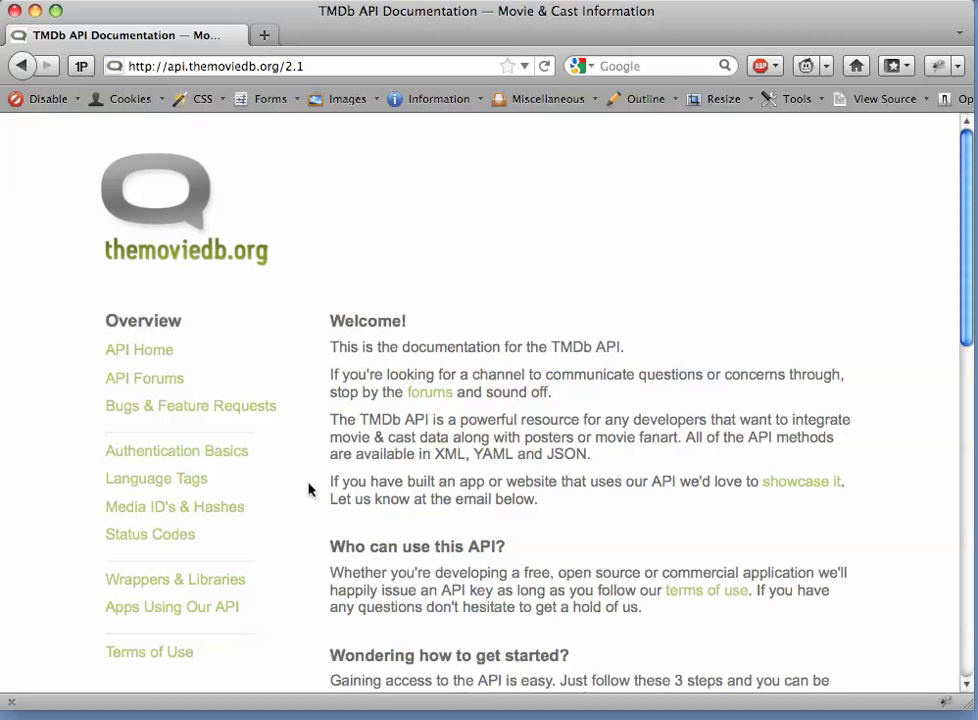
scroll(288, 565, down, 1)
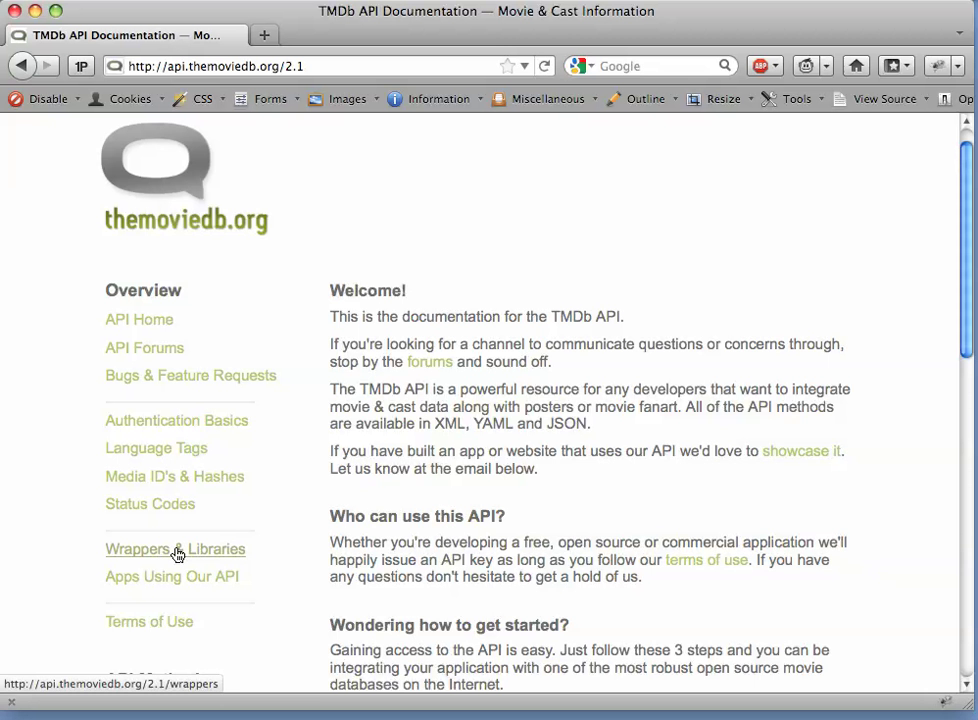
scroll(284, 498, down, 5)
scroll(284, 498, down, 3)
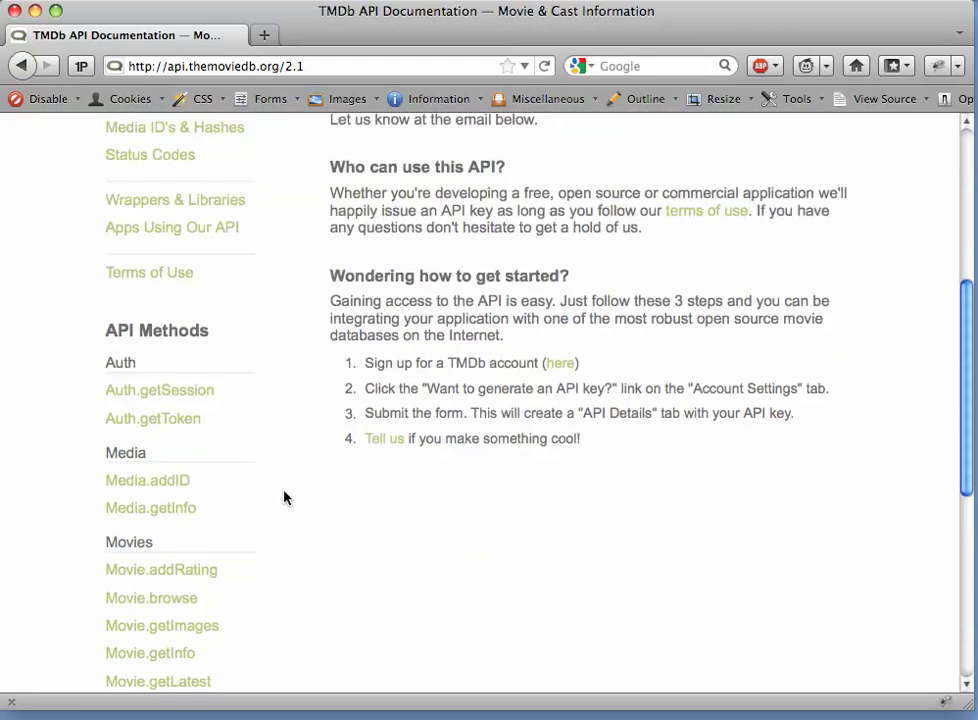
scroll(284, 498, down, 4)
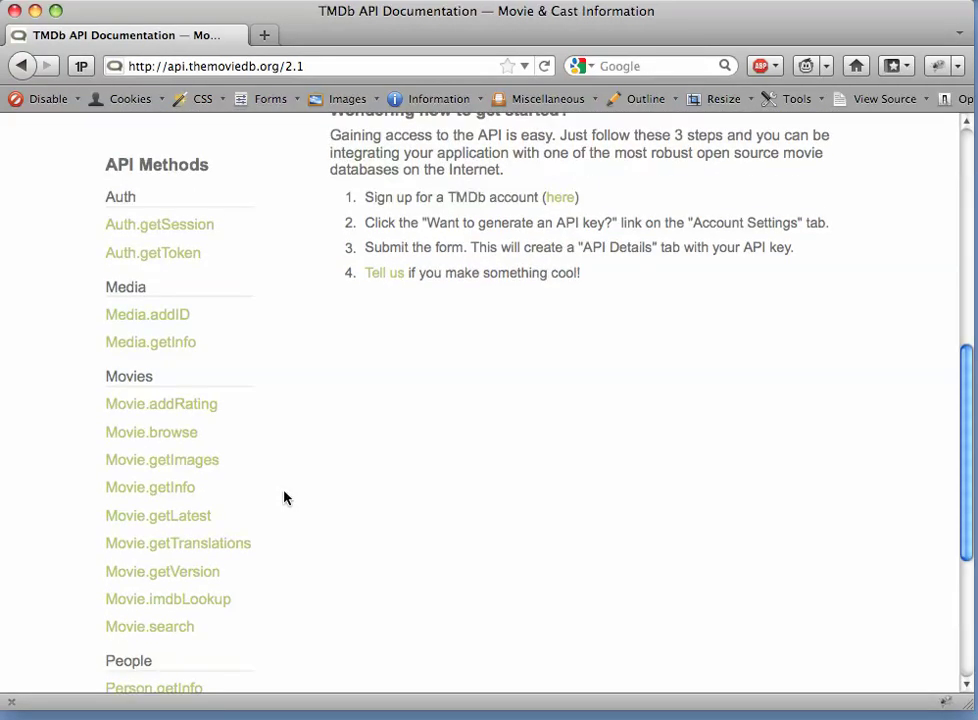
- Open the Movie.search documentation and copy its example Transformers request URL
click(163, 634)
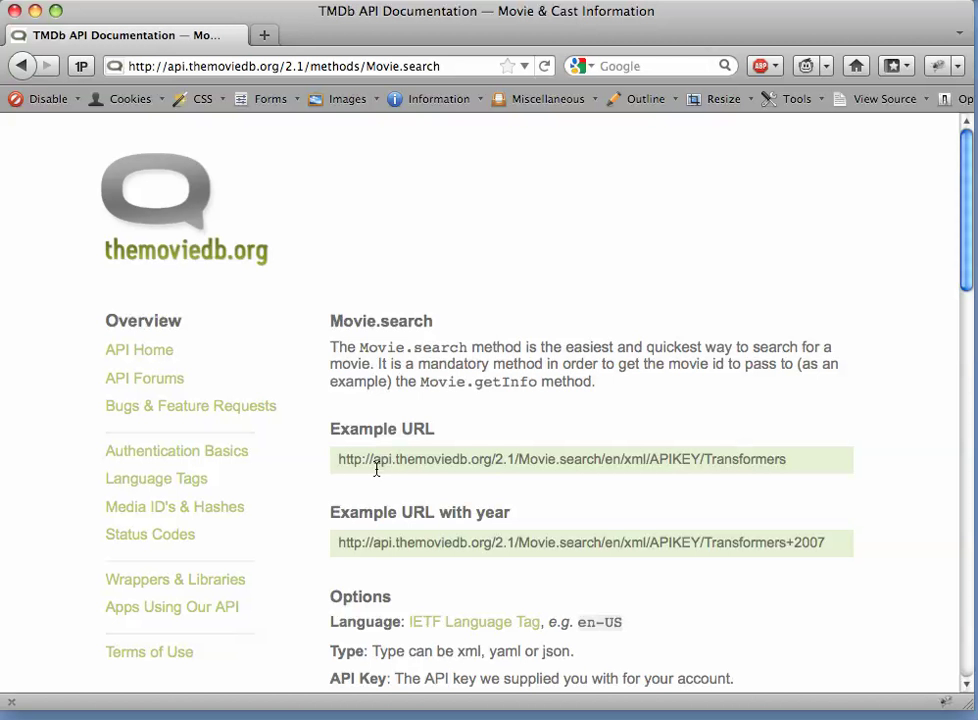
drag(341, 459, 755, 461)
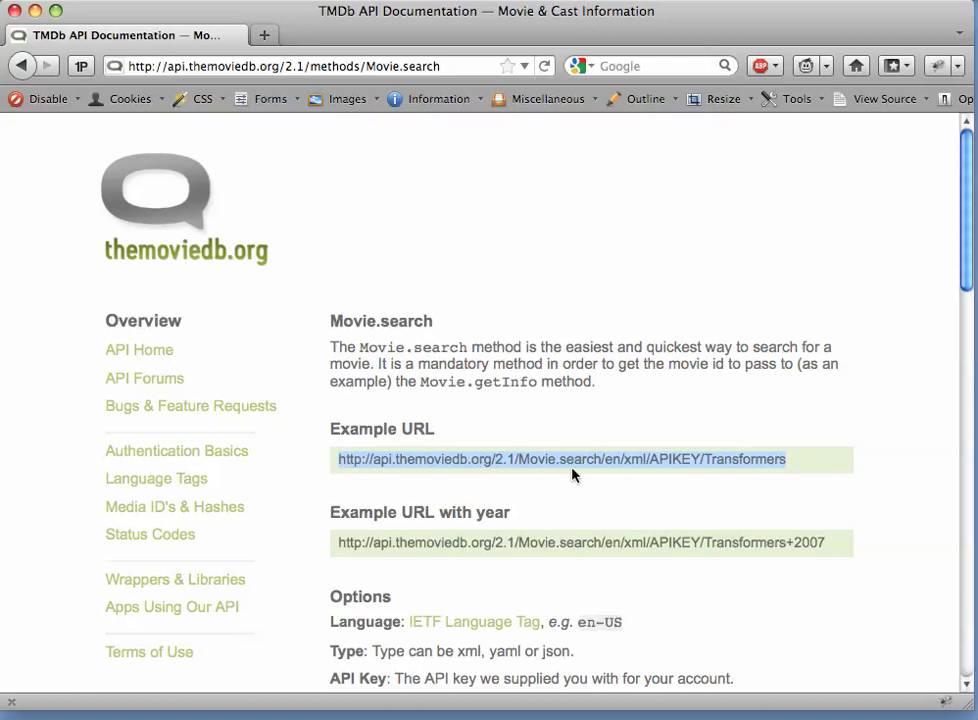
scroll(613, 517, down, 3)
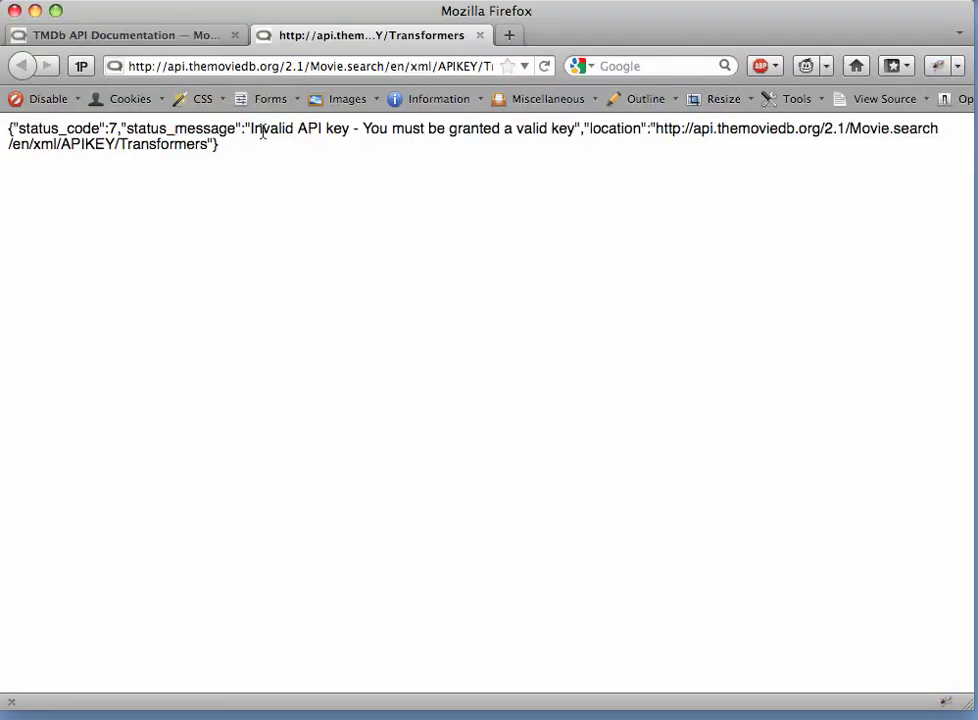
- Copy the approved API key from the Mail message and select the APIKEY placeholder in the URL
drag(251, 128, 336, 132)
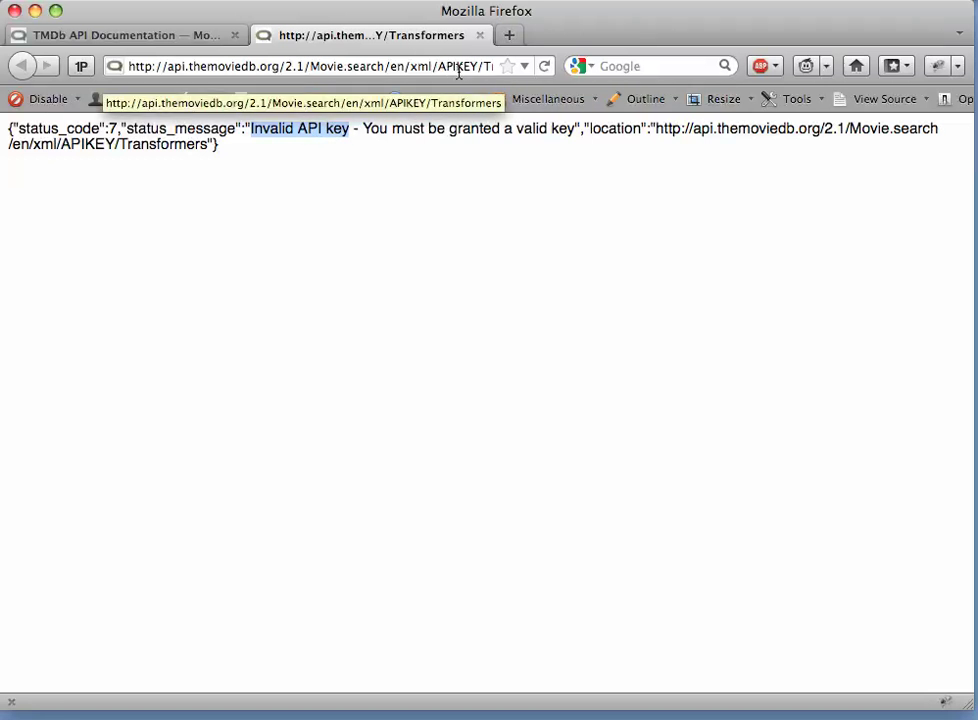
key(super+Tab)
key(super+Tab)
key(super+Tab)
key(super+Tab)
key(super+Tab)
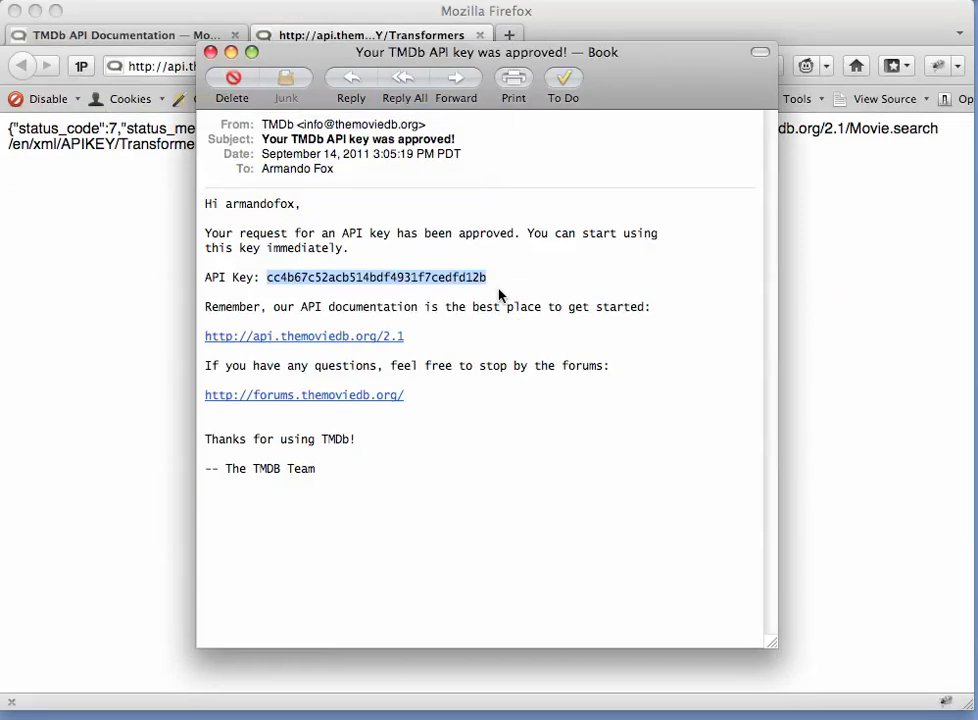
key(super+Tab)
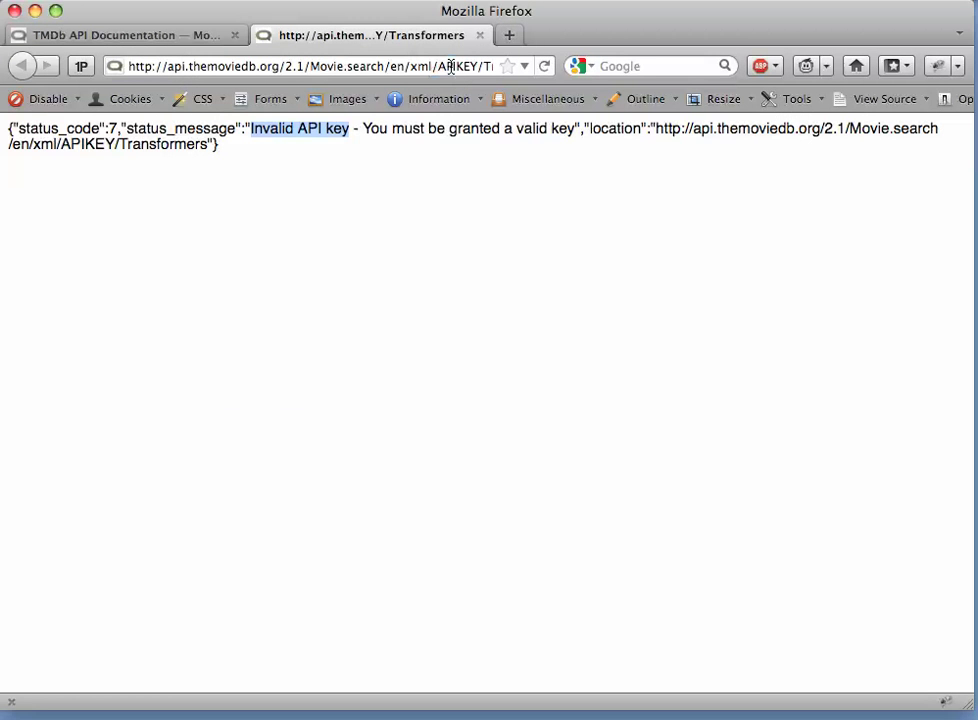
double_click(451, 66)
- Paste the real API key, change the search term Transformers to hardware, and load the request
key(super+v)
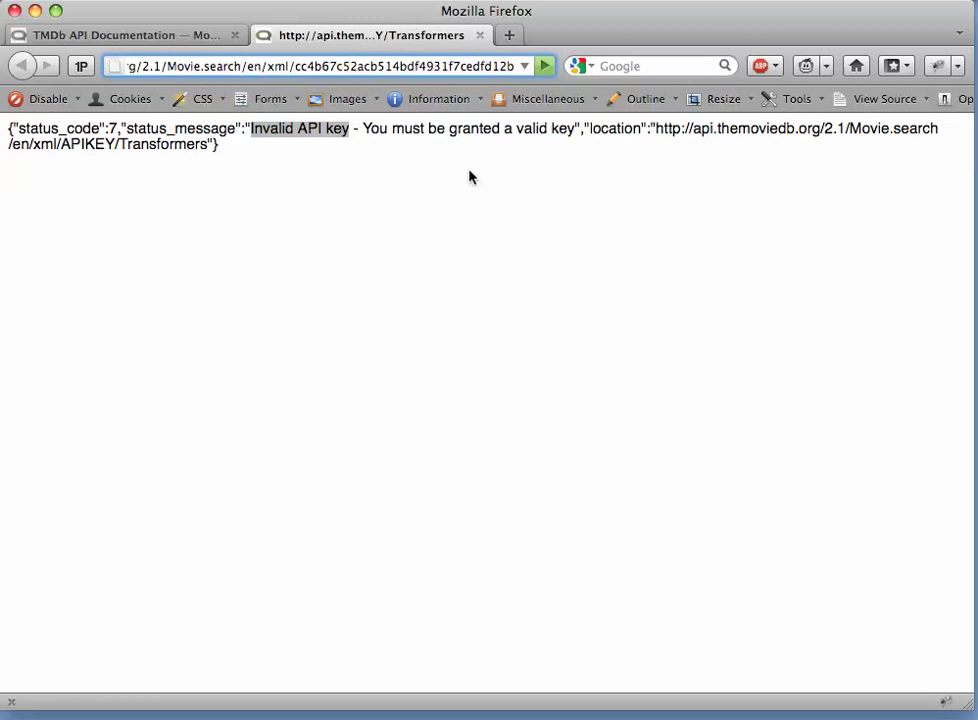
key(End)
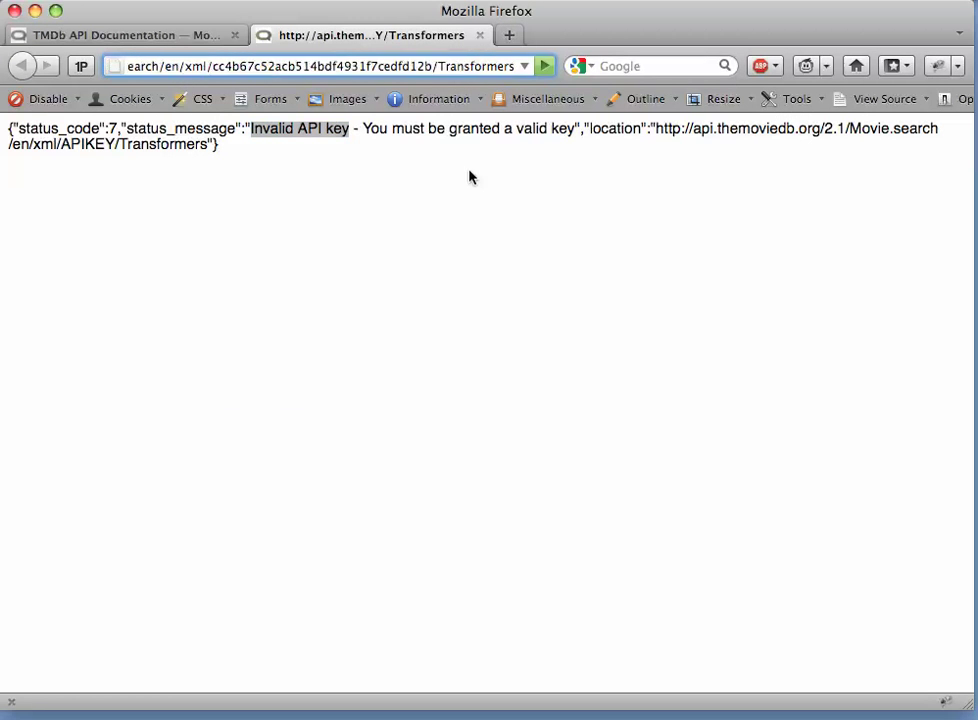
double_click(504, 66)
text(hardware)
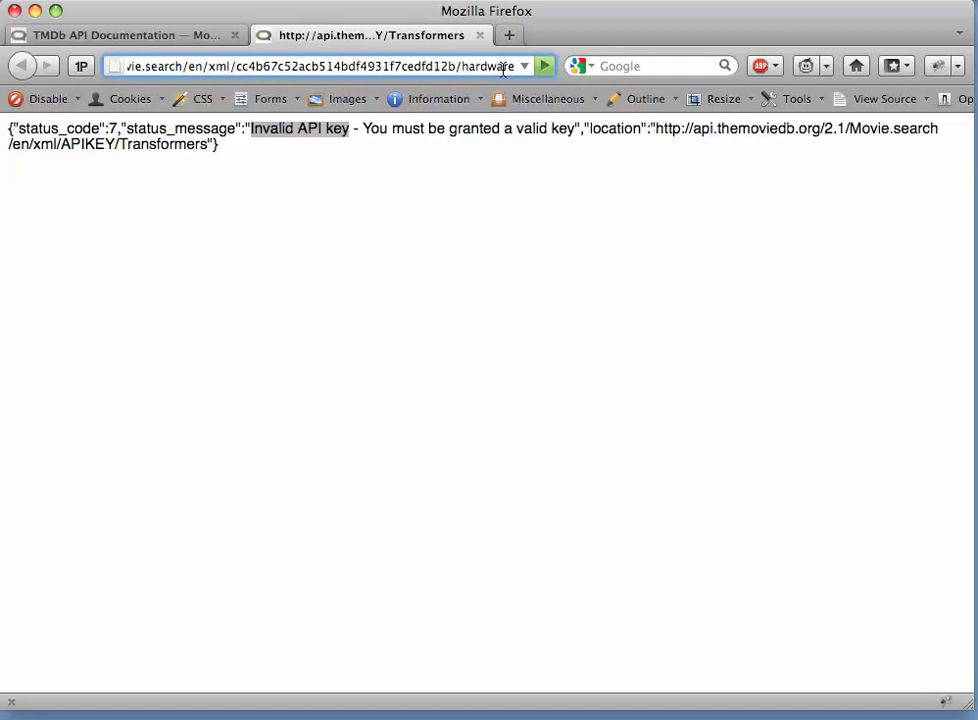
key(Return)
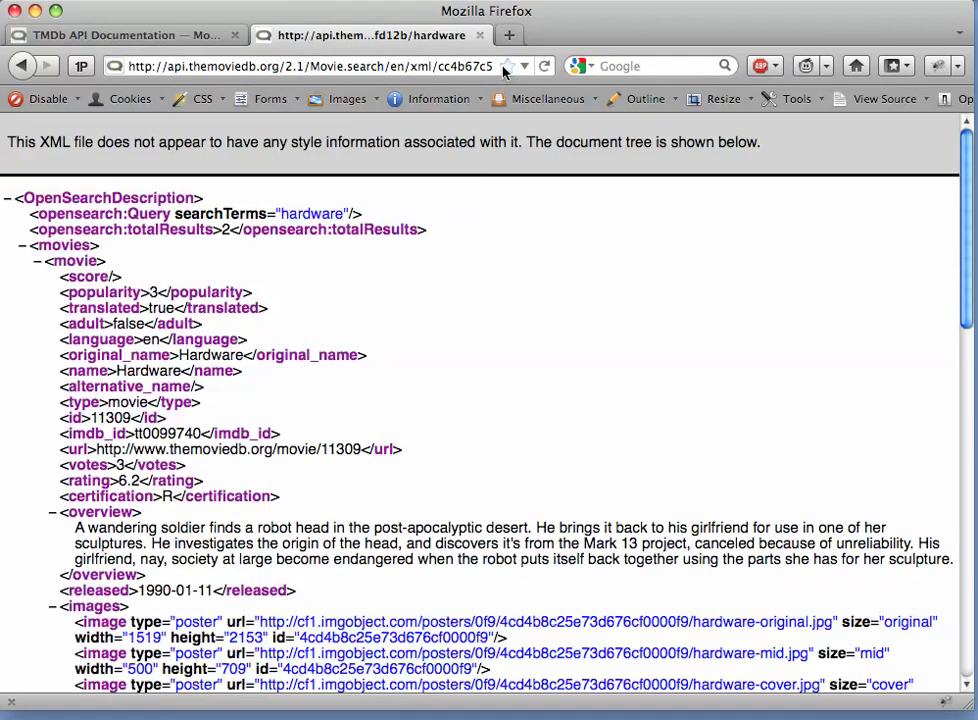
- Collapse both movie results in the XML tree, then re-expand the Hardware entry (id 11309)
scroll(660, 360, down, 1)
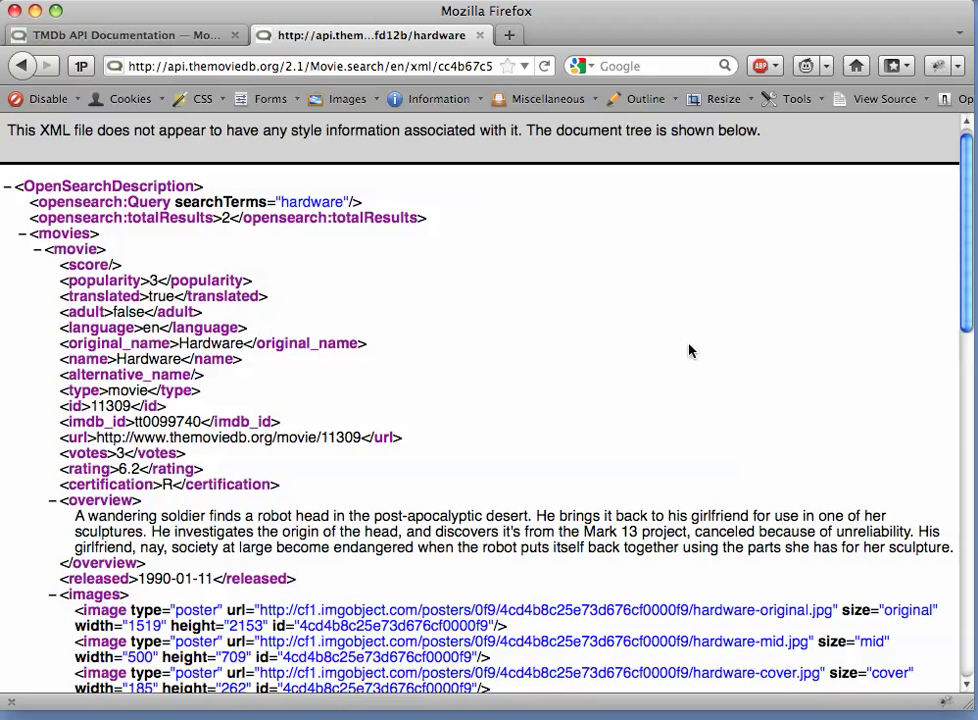
scroll(610, 290, down, 2)
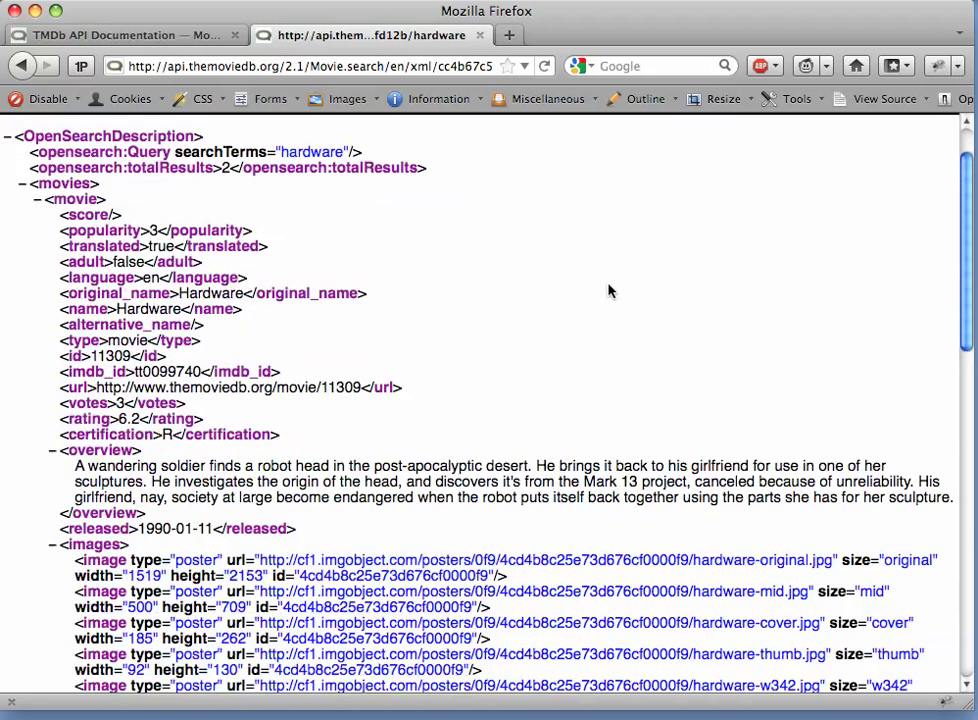
click(36, 207)
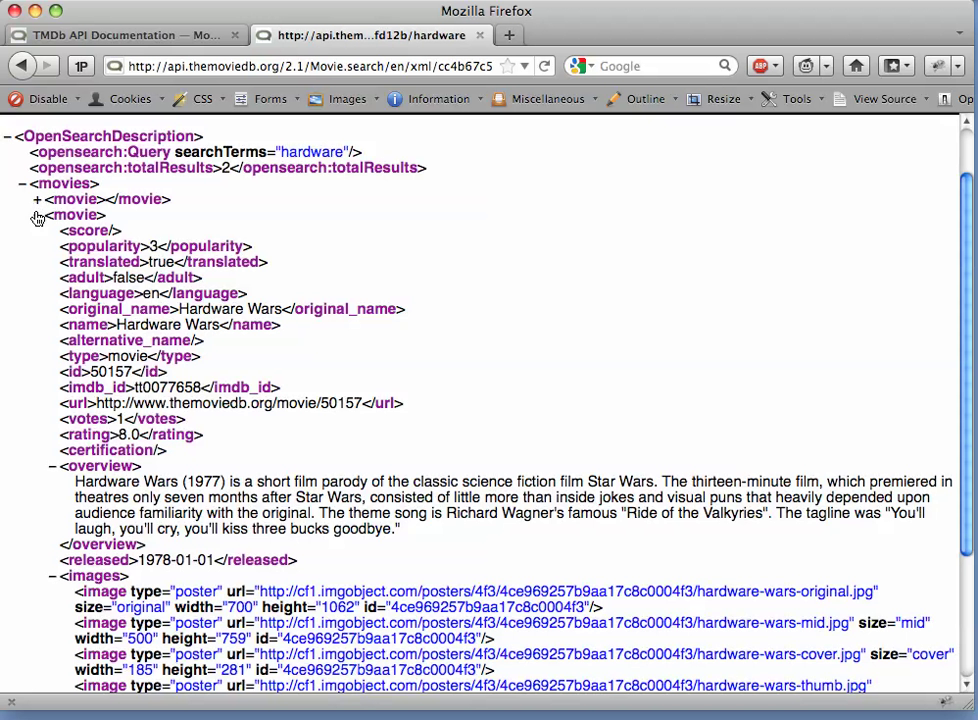
click(36, 215)
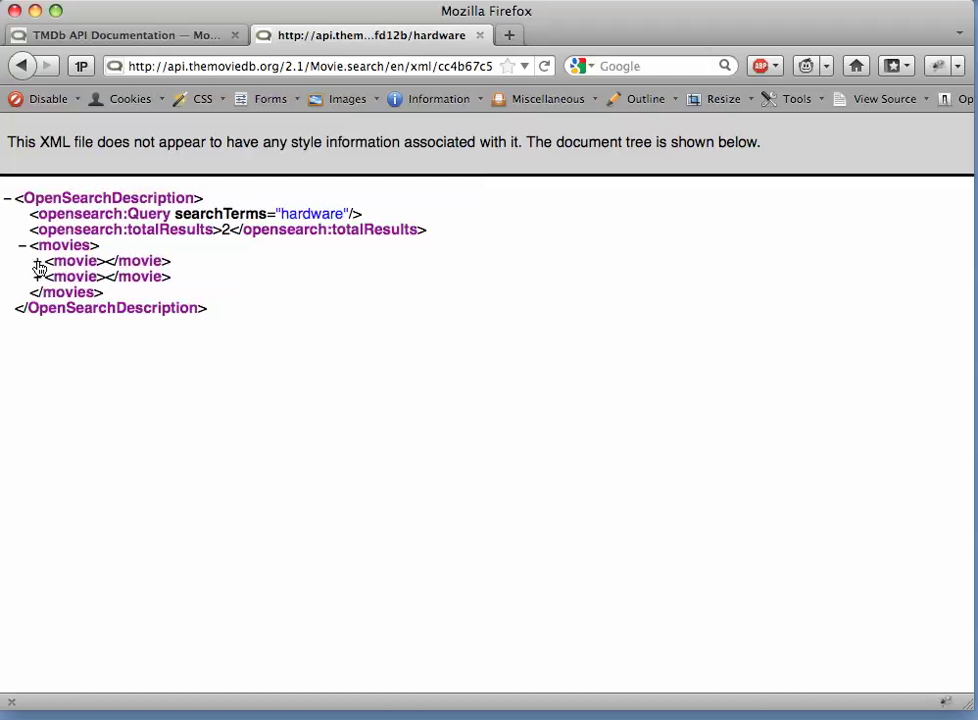
click(37, 264)
- Scroll back to the top of the results and return to the TMDb API Documentation tab
scroll(35, 310, down, 3)
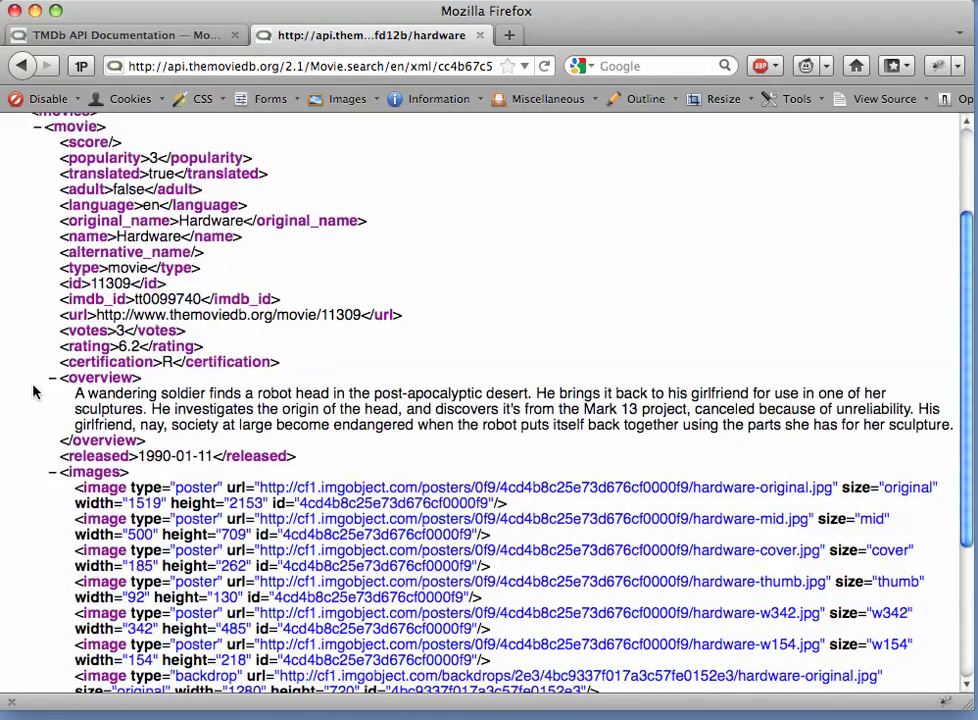
scroll(30, 360, up, 1)
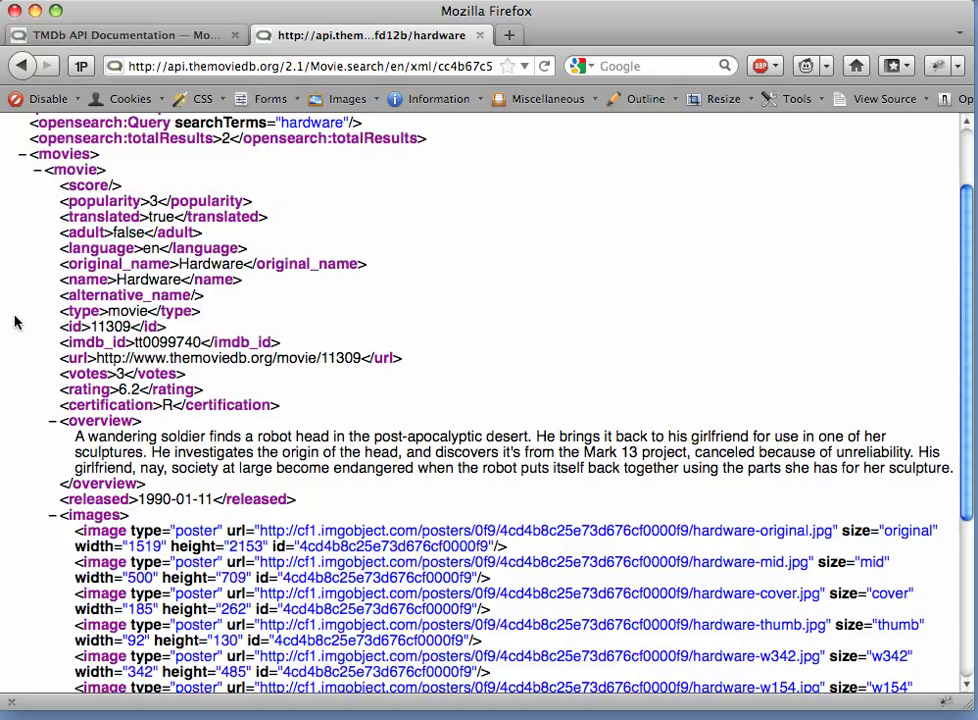
scroll(35, 300, down, 1)
scroll(28, 310, down, 3)
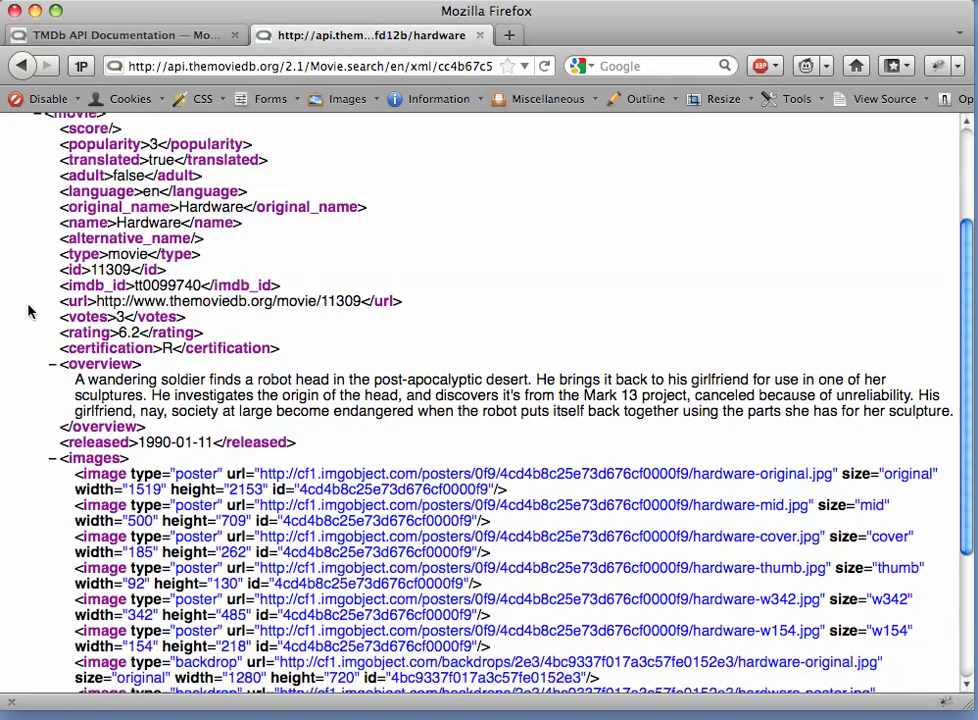
scroll(28, 311, up, 3)
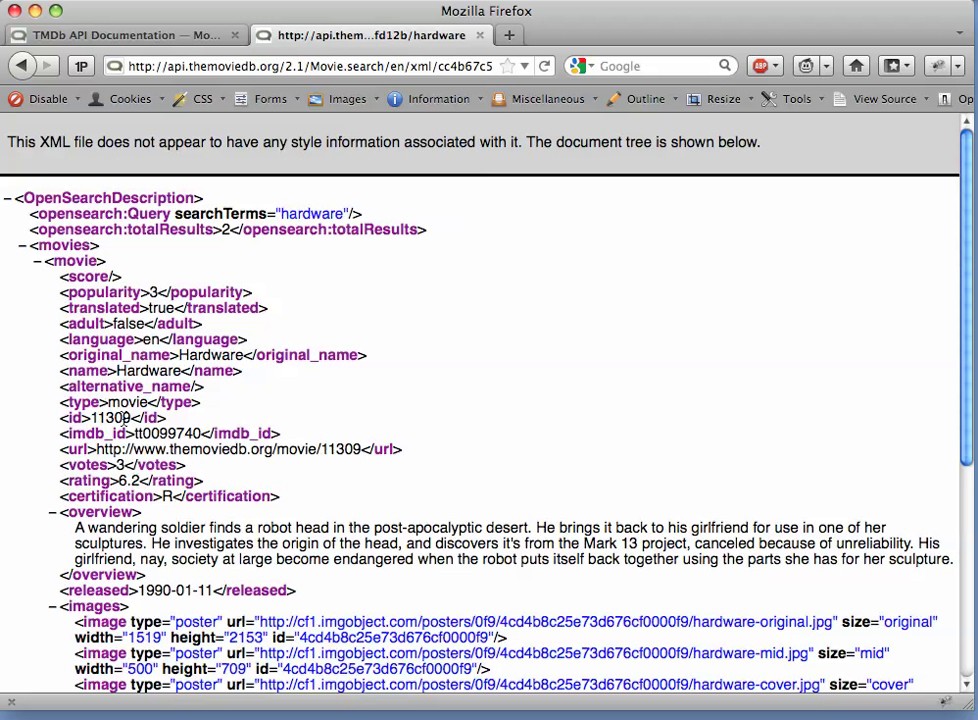
click(122, 36)
- Open the Movie.getInfo documentation page and select the sample id 187 in its example URL
scroll(262, 372, down, 5)
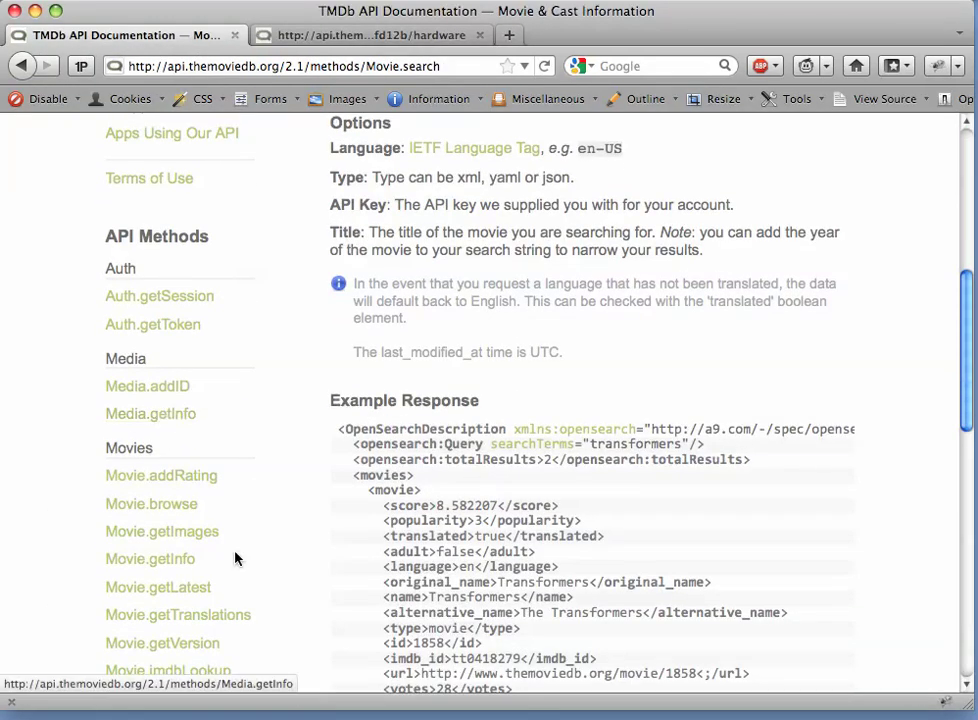
scroll(257, 590, down, 1)
scroll(276, 598, down, 1)
click(147, 539)
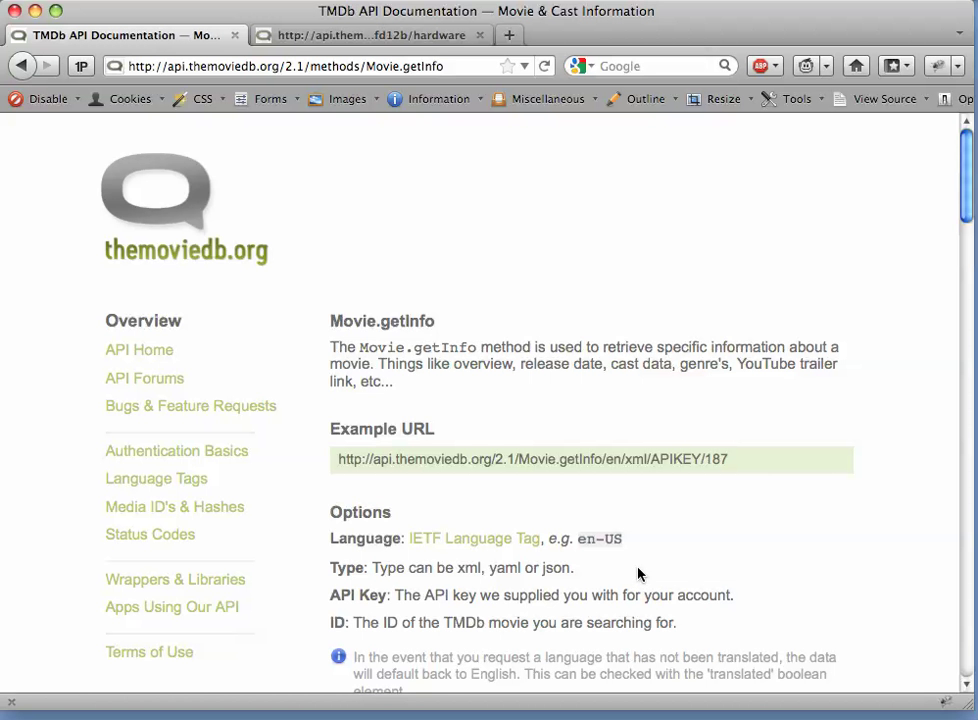
double_click(716, 455)
- Copy movie id 11309 from the hardware results and select the whole Movie.getInfo example URL
click(370, 36)
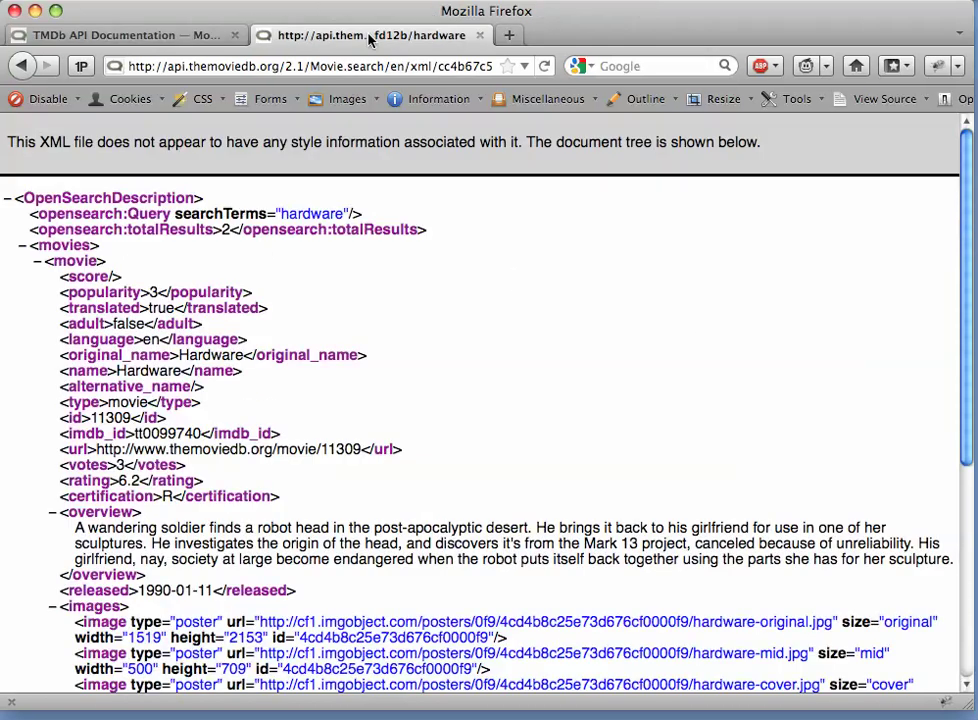
triple_click(117, 416)
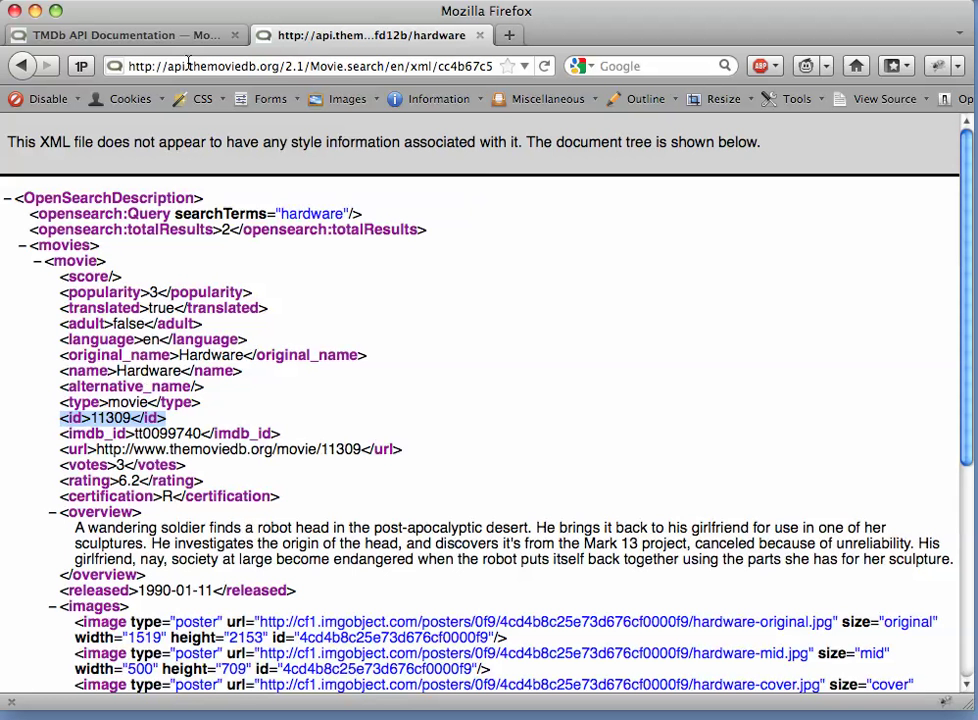
click(130, 33)
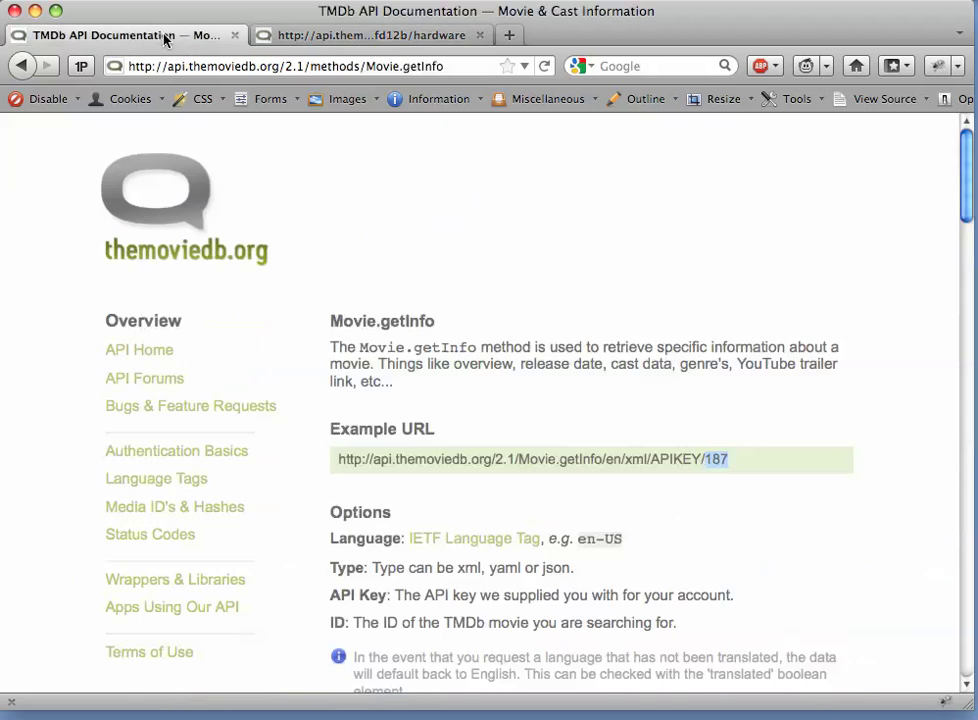
triple_click(420, 462)
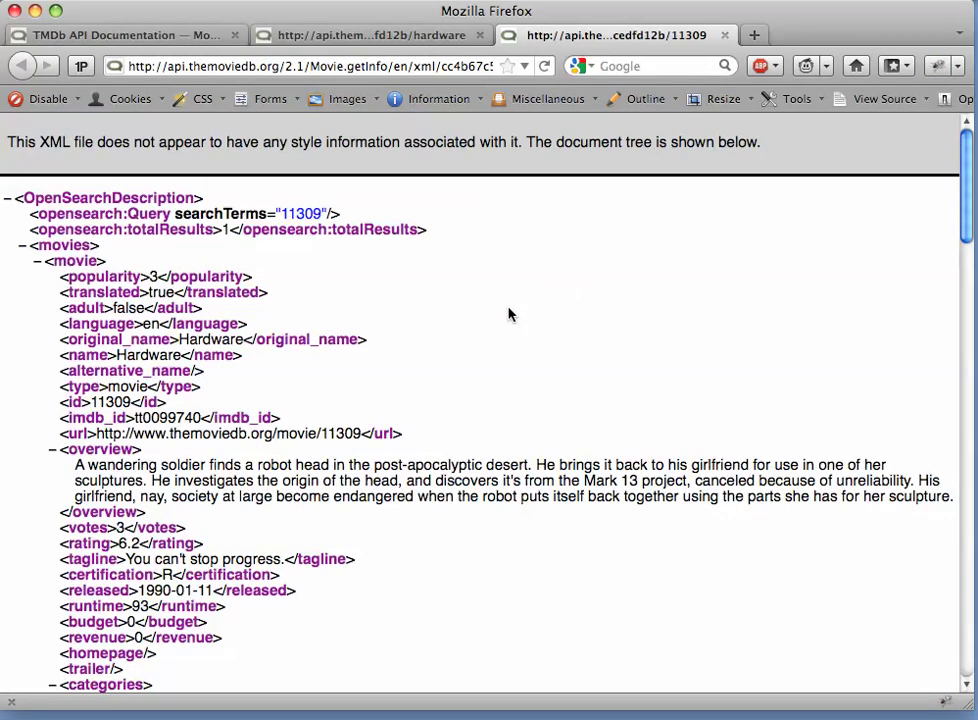
scroll(509, 314, down, 2)
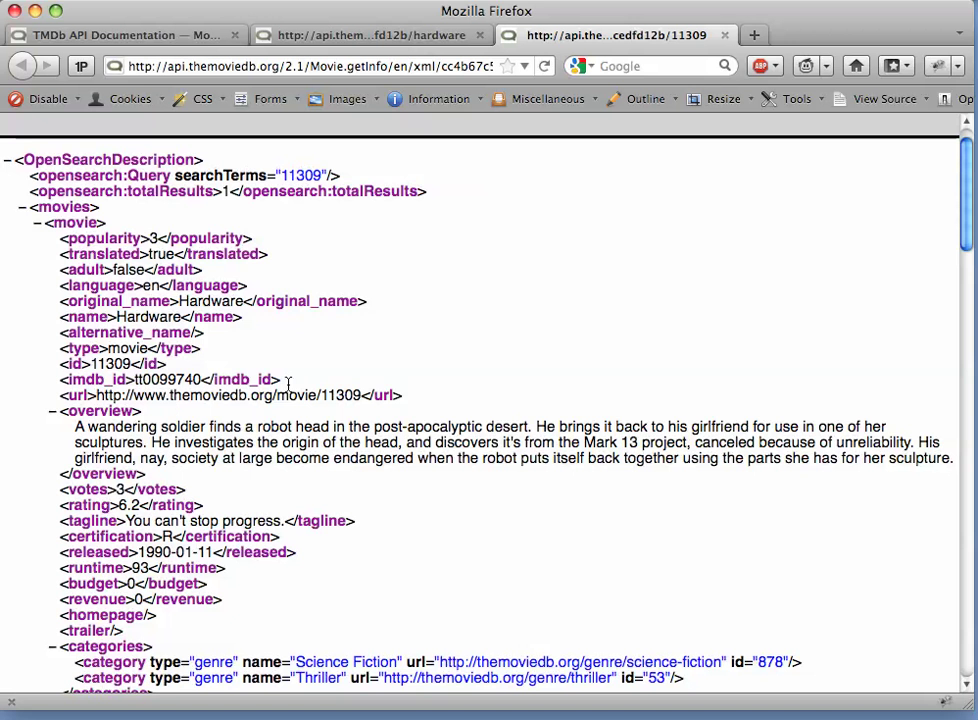
scroll(330, 366, down, 2)
scroll(344, 366, down, 5)
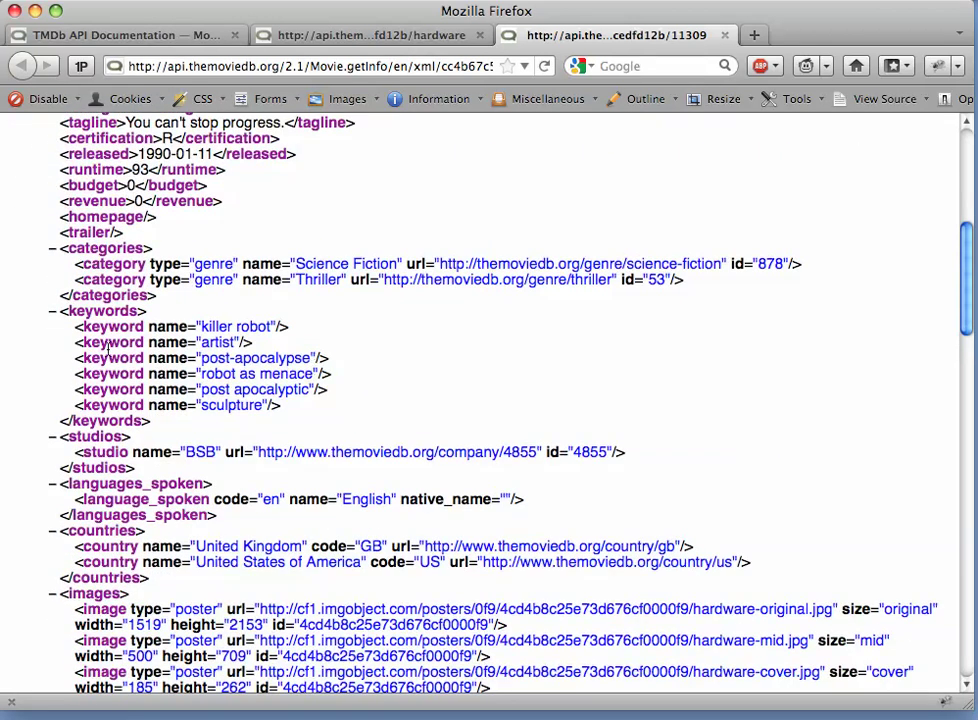
scroll(405, 393, down, 5)
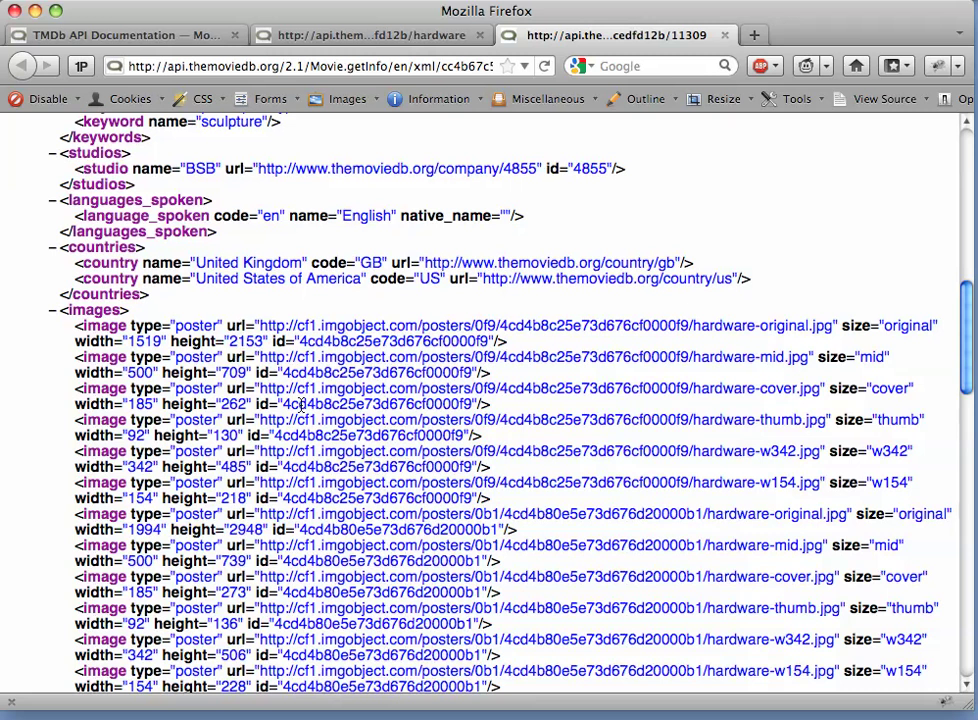
scroll(280, 547, down, 9)
scroll(301, 405, up, 9)
scroll(301, 405, up, 15)
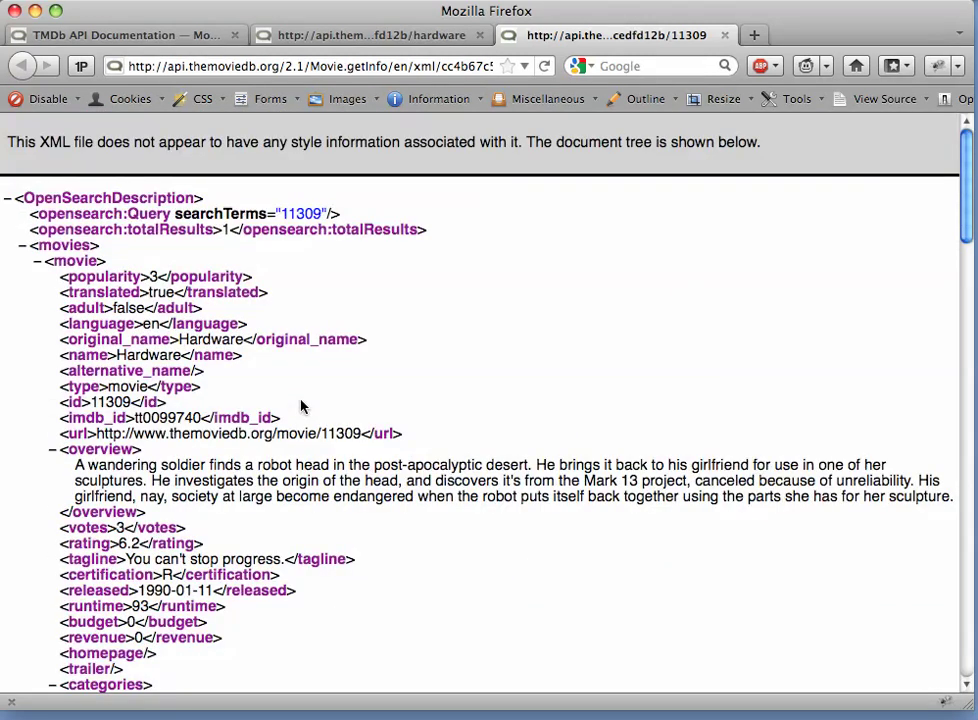